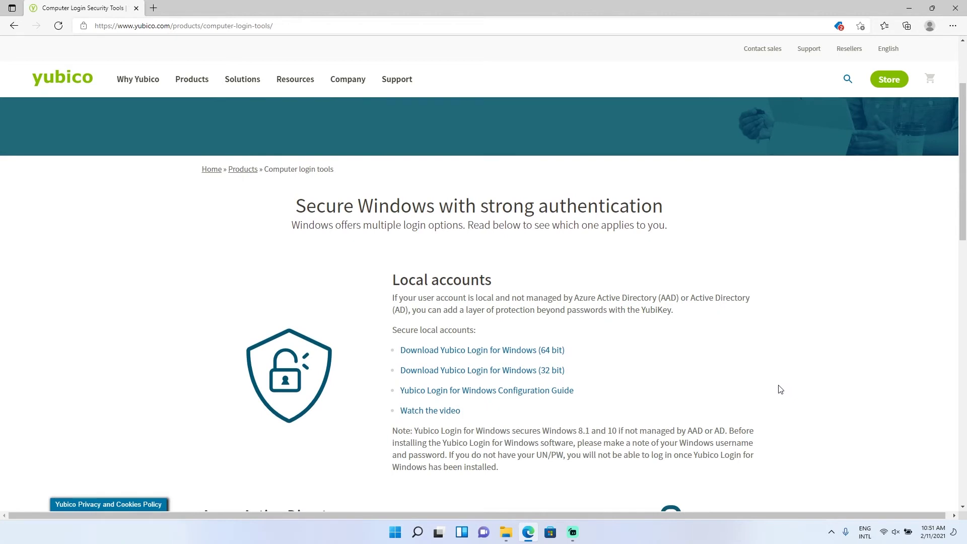
# - Download the 64-bit Yubico Login for Windows installer for local accounts and close the browser
pyautogui.click(531, 356)
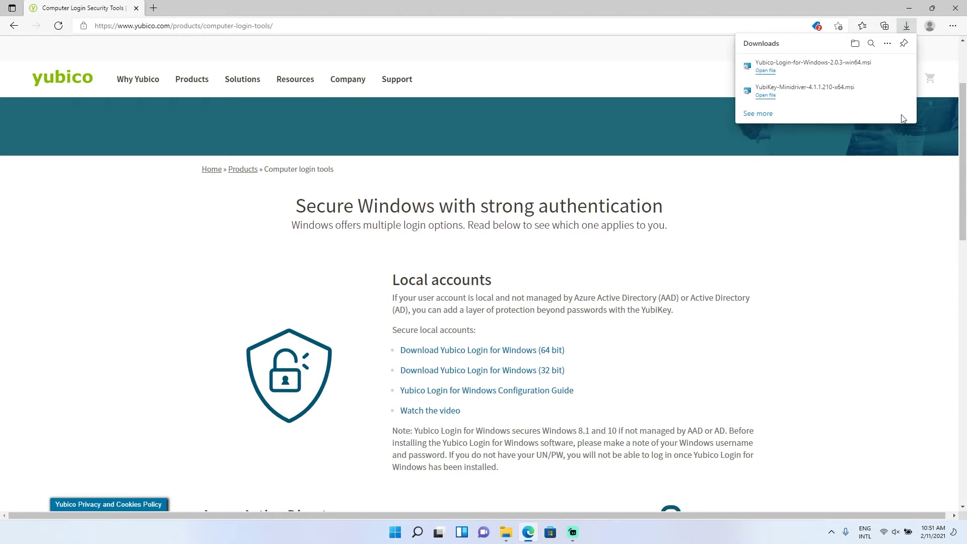
pyautogui.moveTo(876, 94)
pyautogui.moveTo(886, 74)
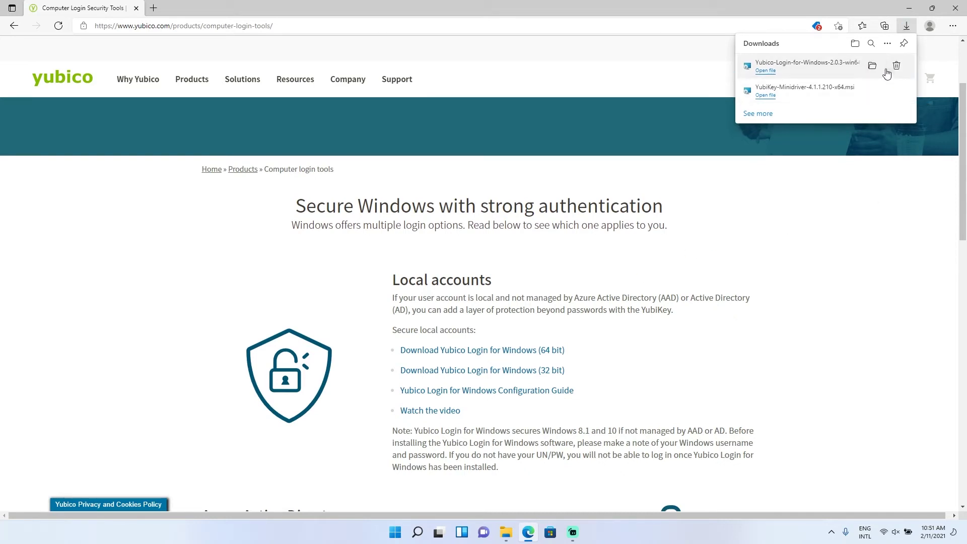
pyautogui.click(956, 8)
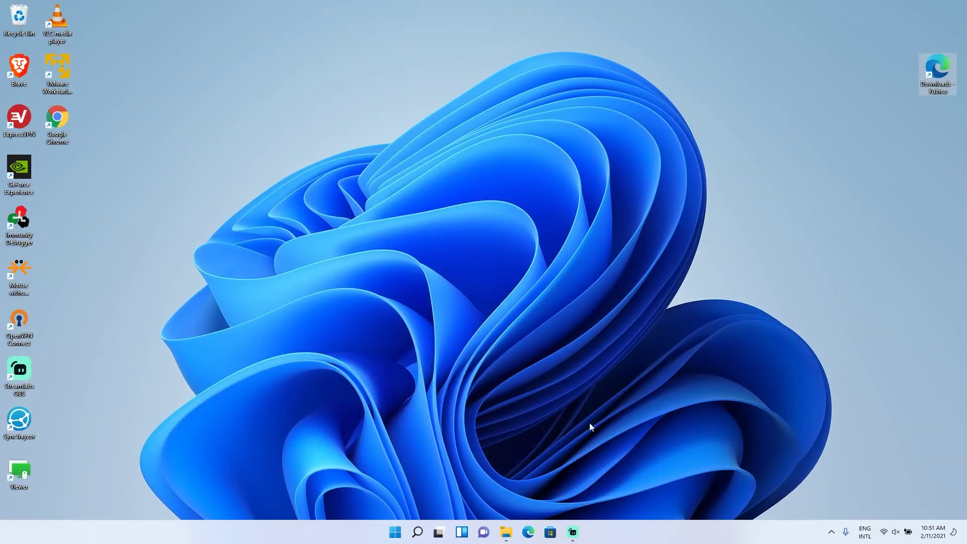
# - In File Explorer, run the YubiKey-Minidriver-4.1.1.210-x64 installer from Downloads and complete its setup wizard
pyautogui.click(505, 532)
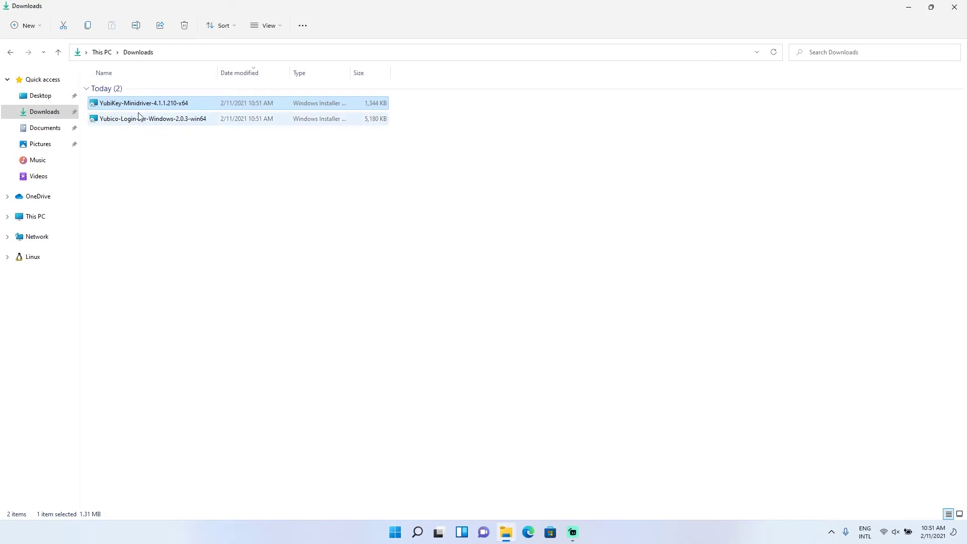
pyautogui.doubleClick(188, 108)
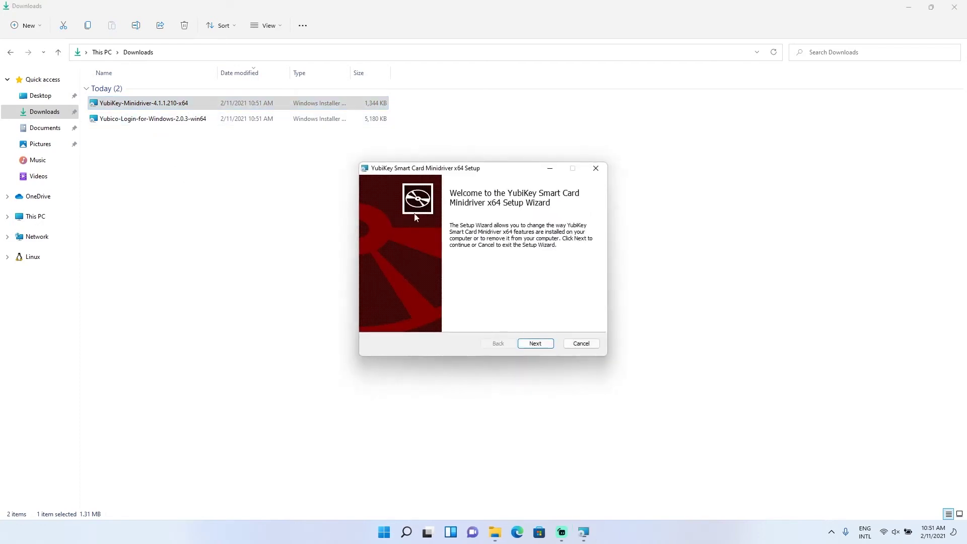
pyautogui.click(533, 344)
pyautogui.click(532, 346)
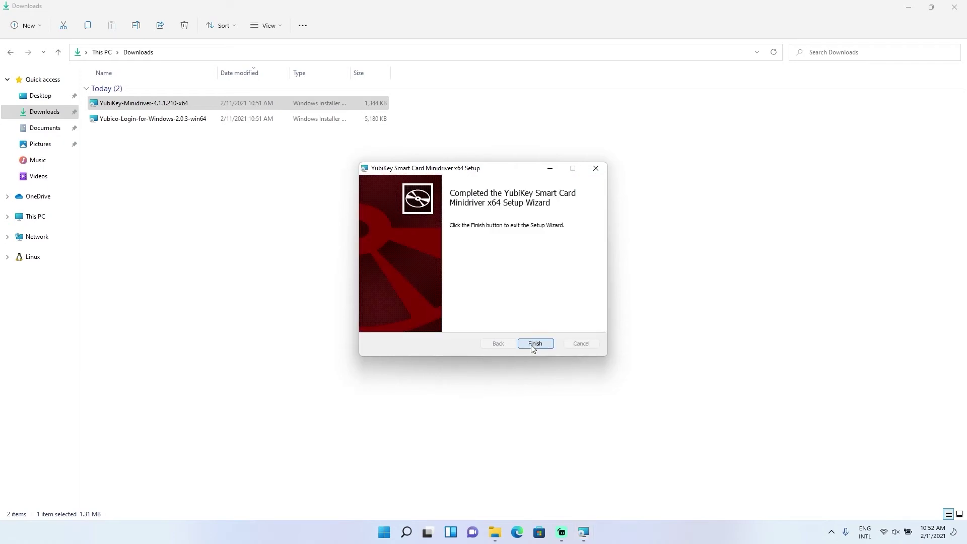
pyautogui.click(533, 345)
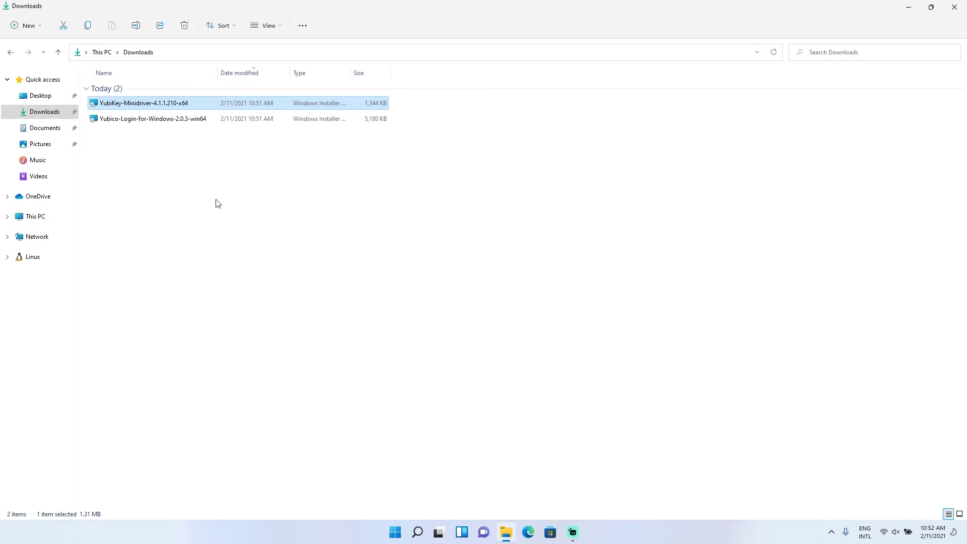
# - Install Yubico-Login-for-Windows-2.0.3-win64, accepting the license terms and keeping the default destination folder C:\Program Files\Yubico\Login\
pyautogui.click(204, 124)
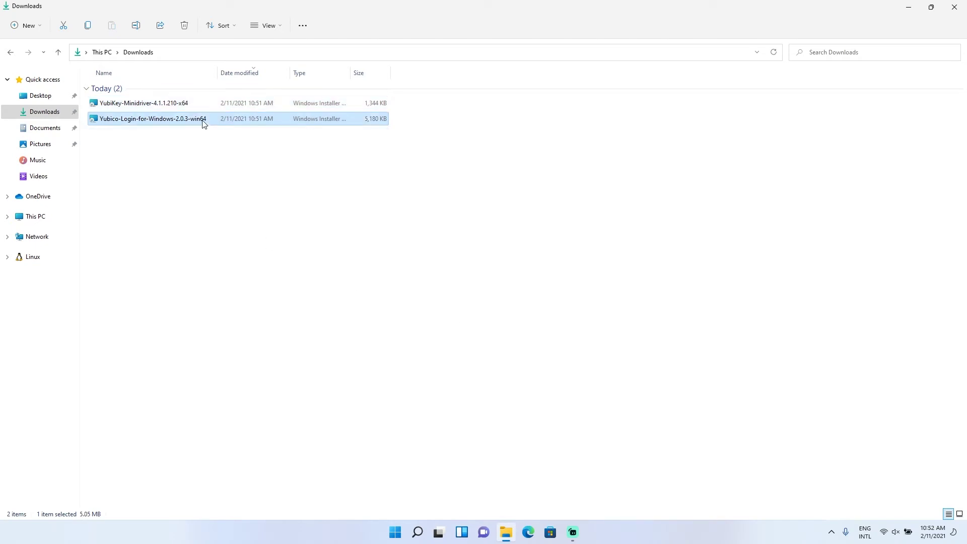
pyautogui.doubleClick(204, 123)
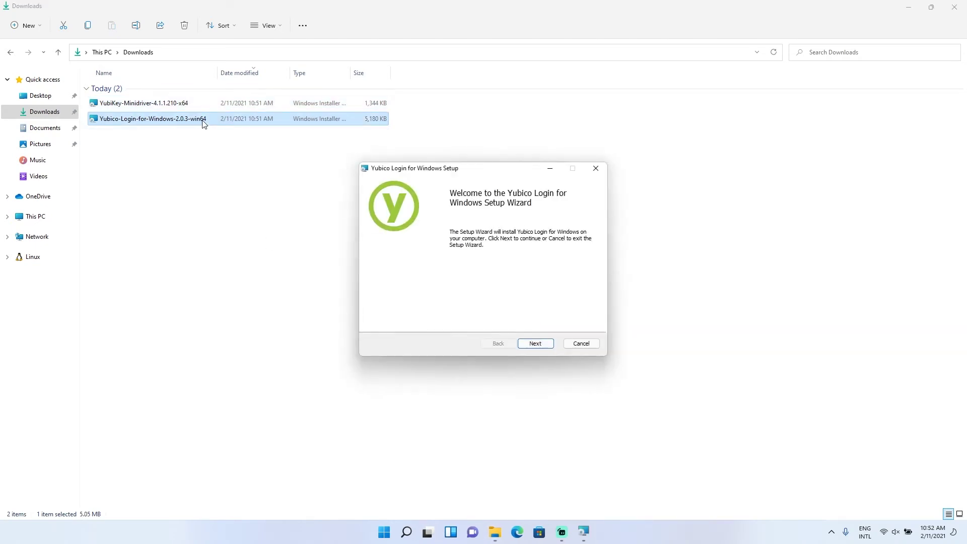
pyautogui.click(536, 344)
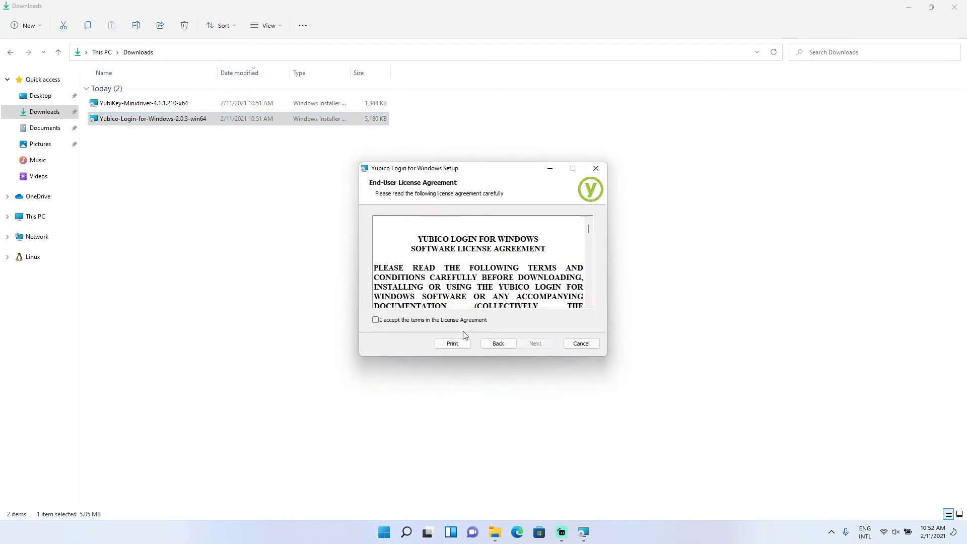
pyautogui.click(375, 319)
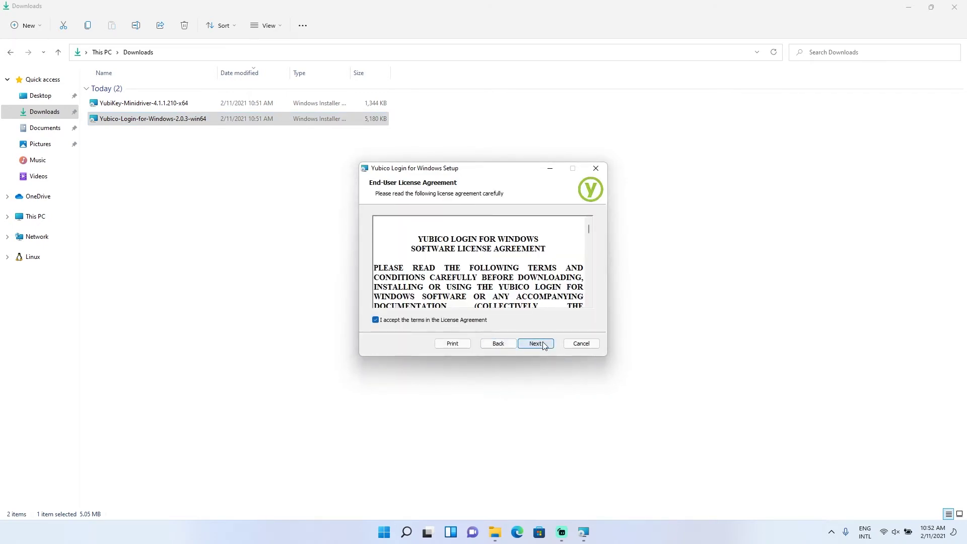
pyautogui.click(537, 344)
pyautogui.click(543, 344)
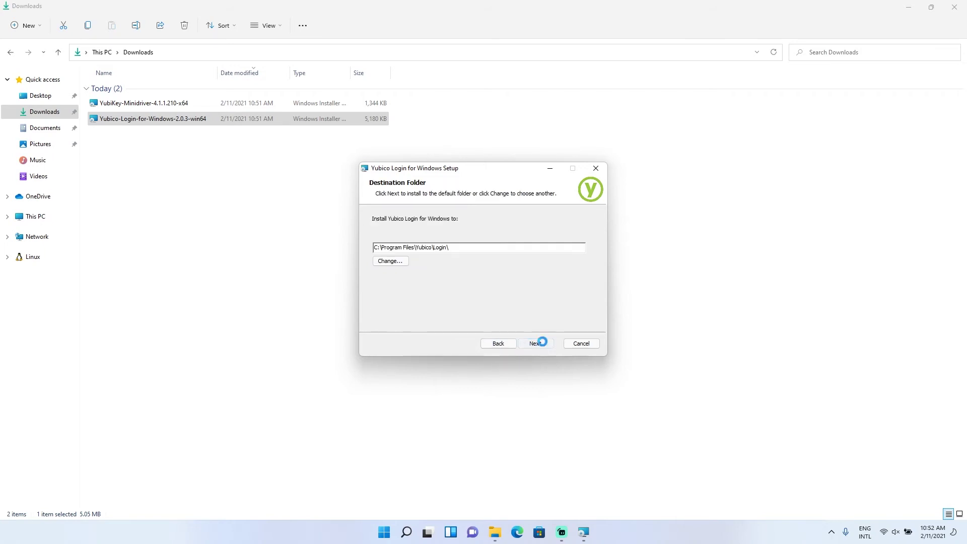
pyautogui.click(544, 345)
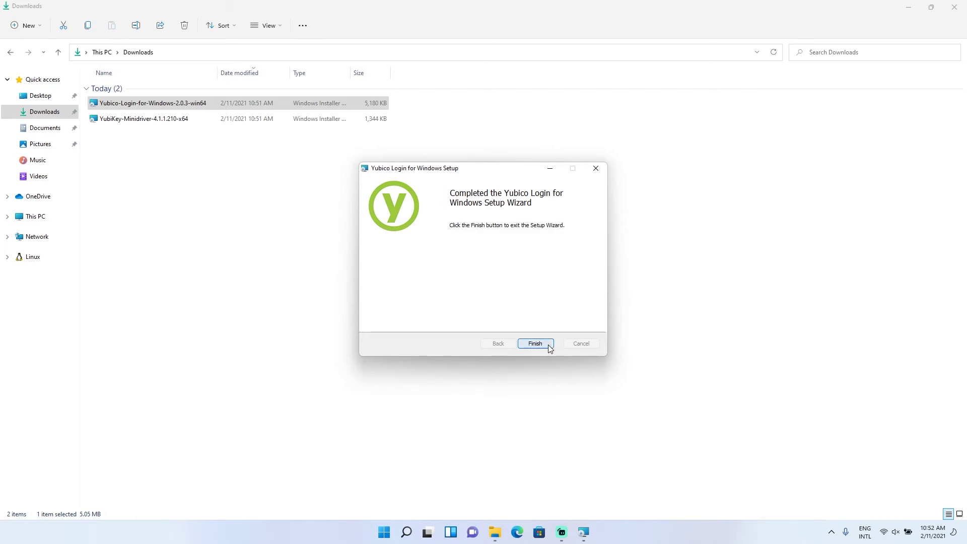
pyautogui.click(548, 344)
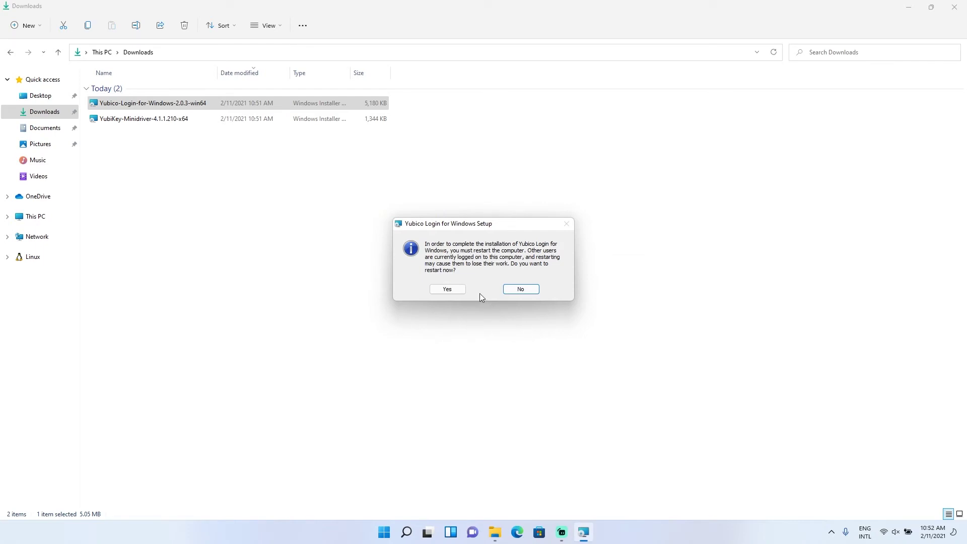
# - Look up the local account's username by running whoami in Windows Terminal (Admin), then close the terminal
pyautogui.click(384, 532)
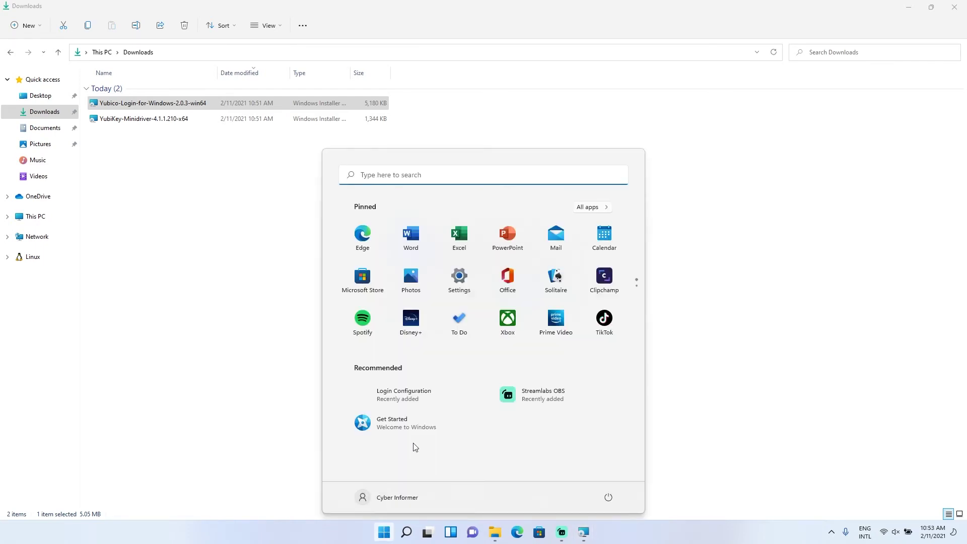
pyautogui.click(383, 534)
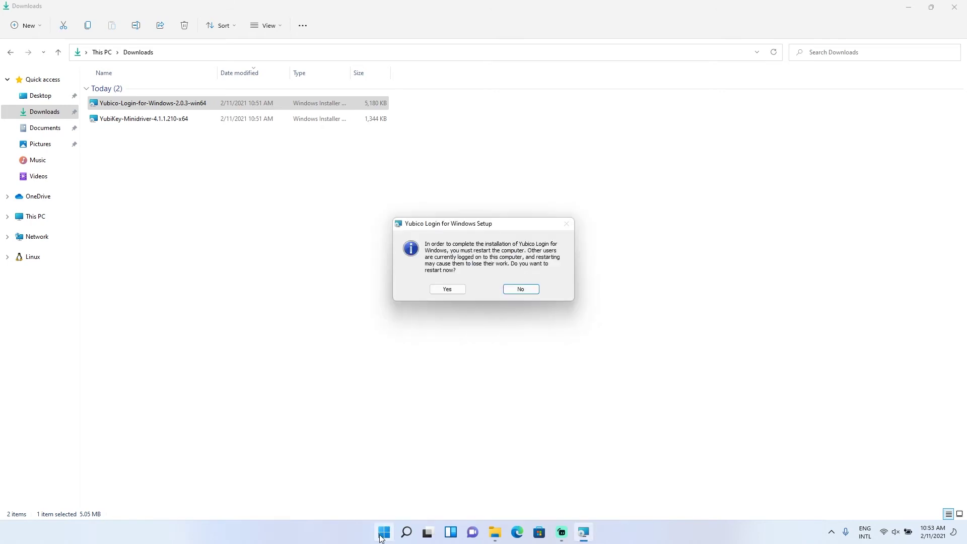
pyautogui.rightClick(381, 539)
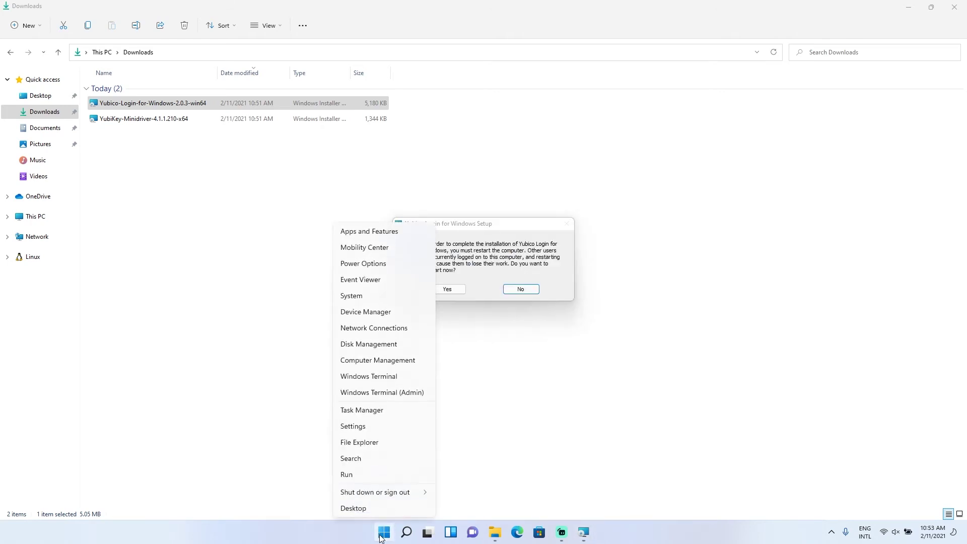
pyautogui.click(404, 398)
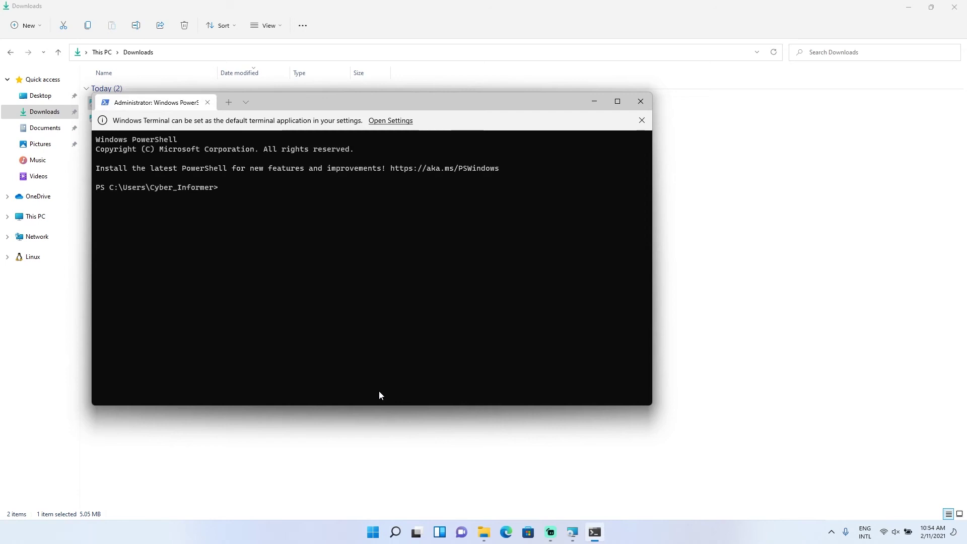
pyautogui.write('whoami')
pyautogui.press('Return')
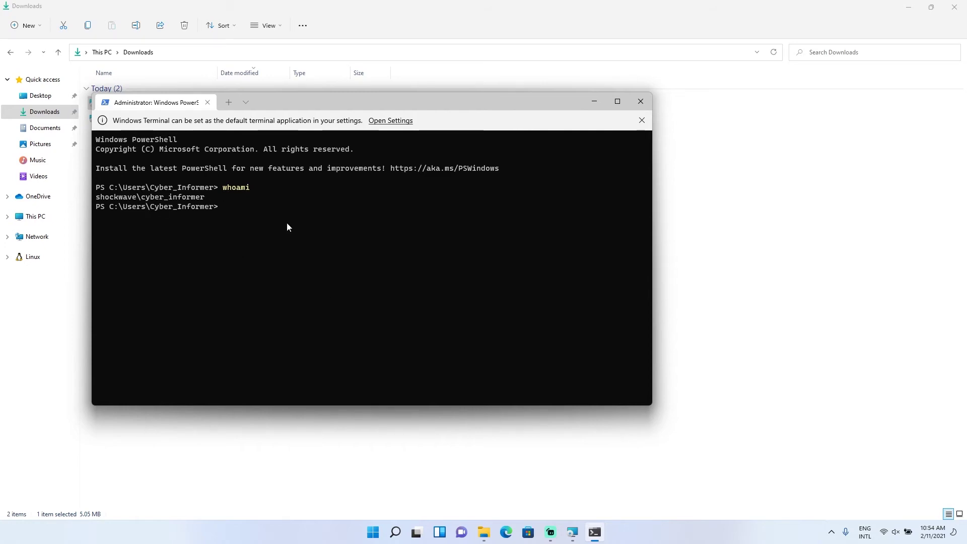
pyautogui.click(641, 102)
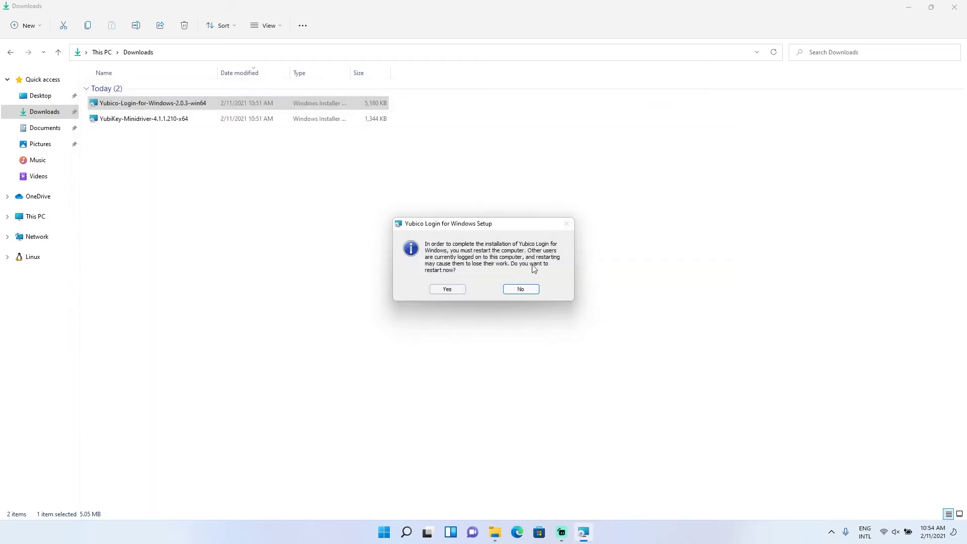
# - Restart the computer to complete the Yubico Login installation and sign in with the local account's username and password
pyautogui.click(451, 290)
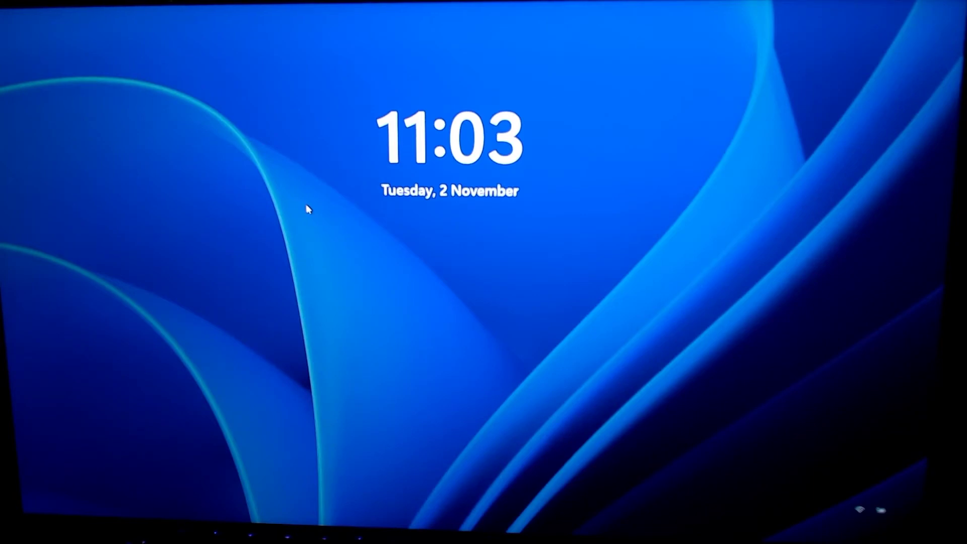
pyautogui.click(309, 209)
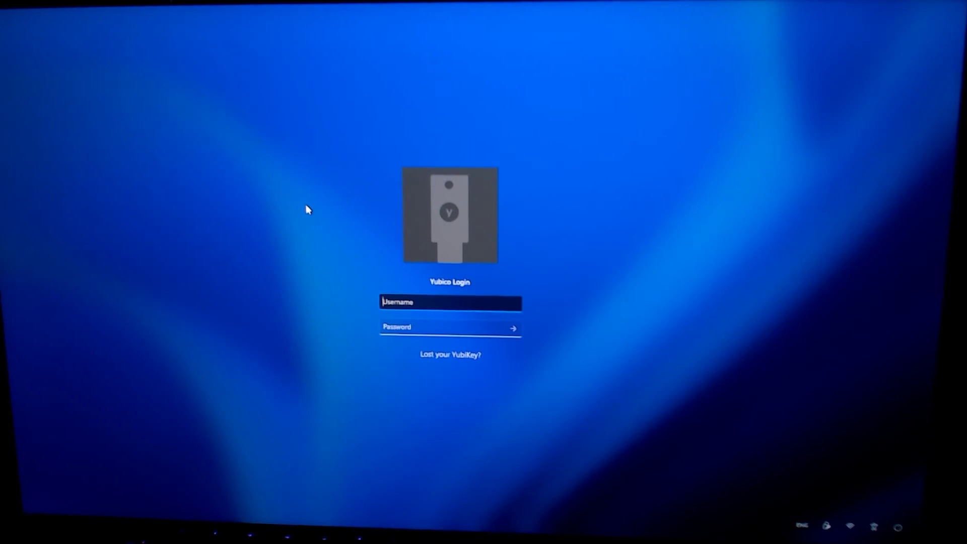
pyautogui.write('cybe')
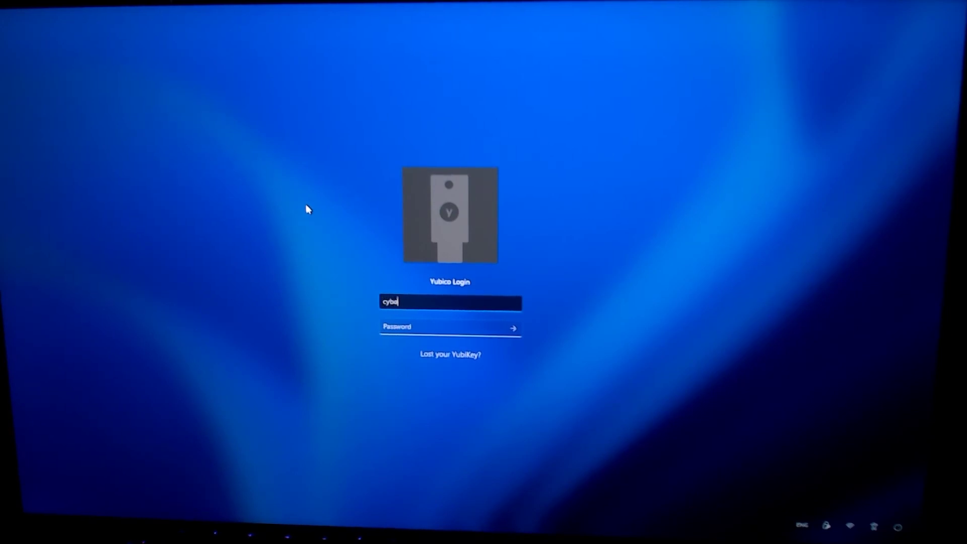
pyautogui.write('r_informer')
pyautogui.press('Tab')
pyautogui.write('********')
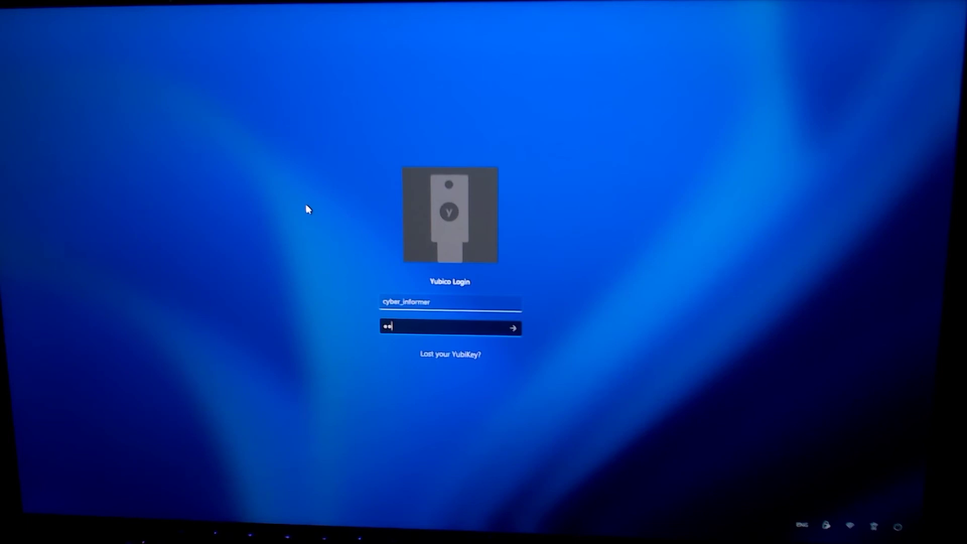
pyautogui.write('***')
pyautogui.press('Return')
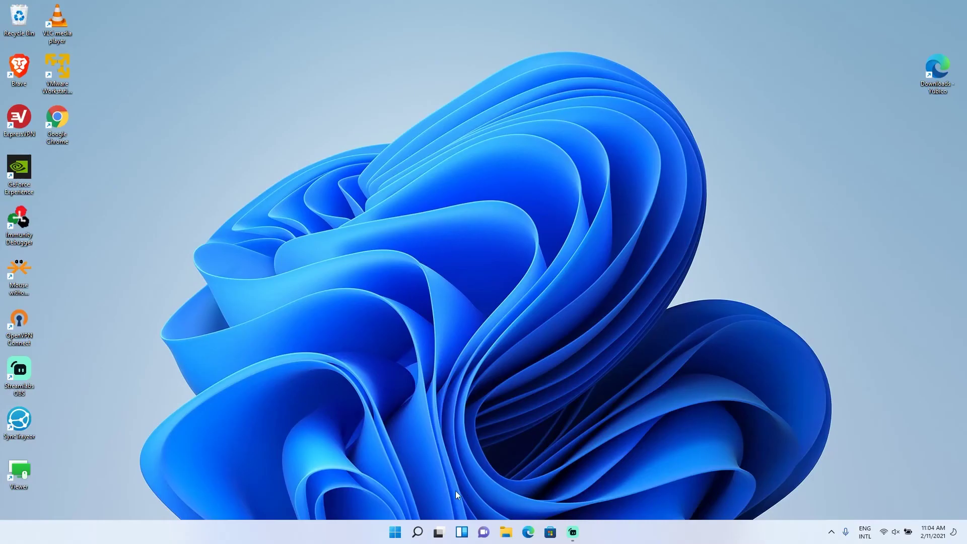
# - In Login Configuration, set the provisioning defaults to Slot 1 and a new random secret, with backup device creation turned off
pyautogui.click(393, 533)
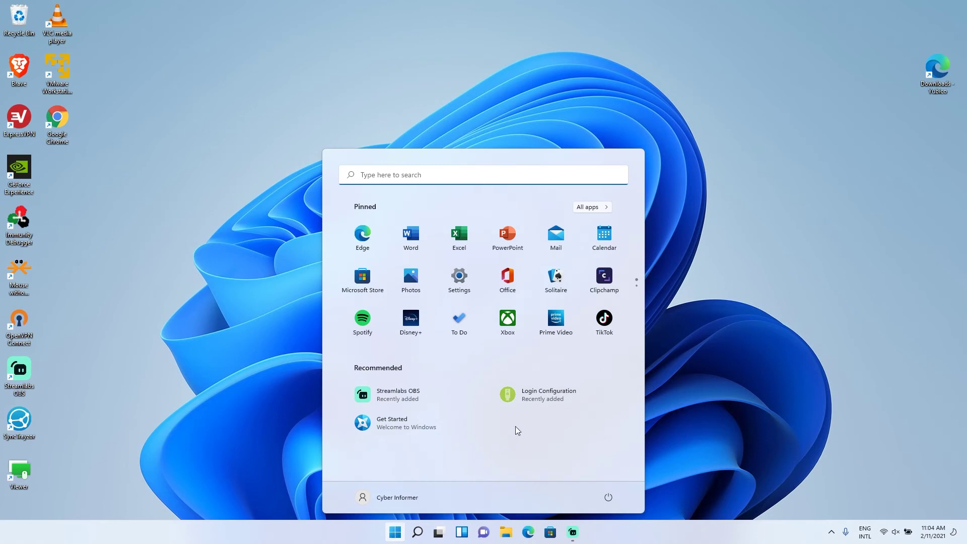
pyautogui.click(571, 396)
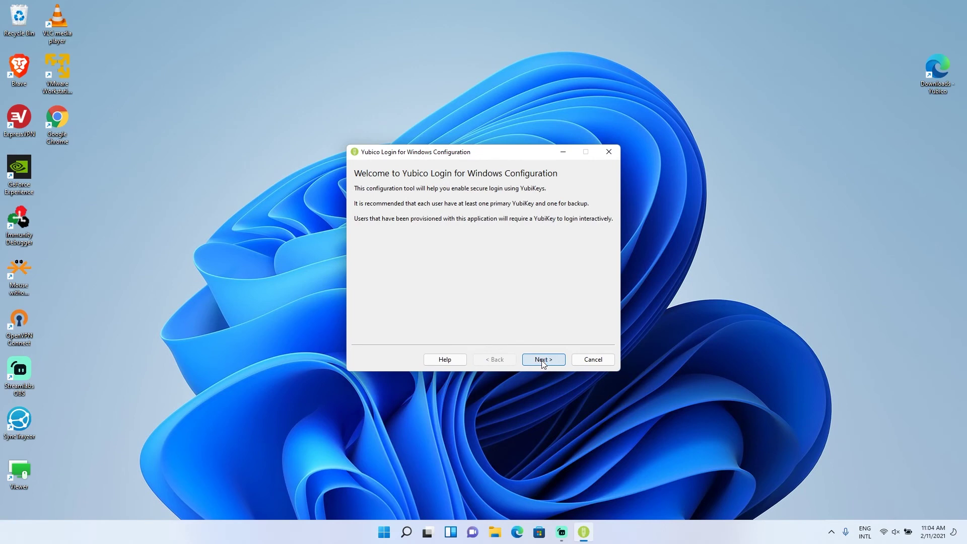
pyautogui.click(539, 360)
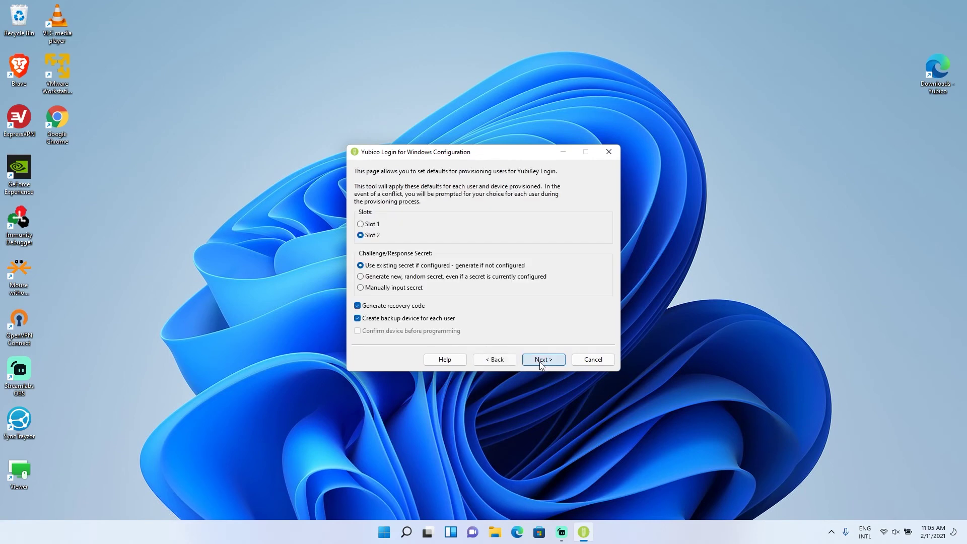
pyautogui.click(375, 225)
pyautogui.click(371, 277)
pyautogui.click(370, 320)
pyautogui.click(544, 360)
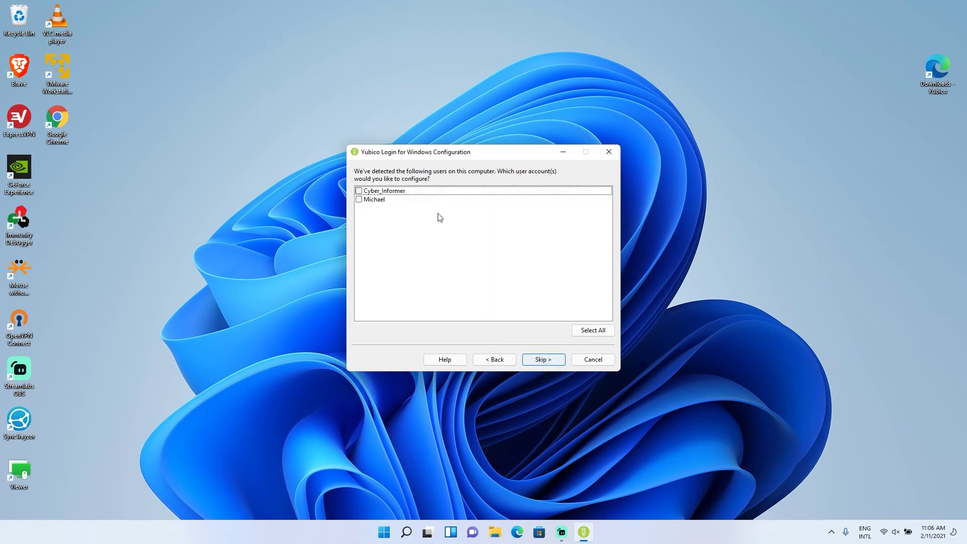
# - Choose only the signed-in user's account for configuration and provision the inserted YubiKey as its primary device
pyautogui.click(359, 192)
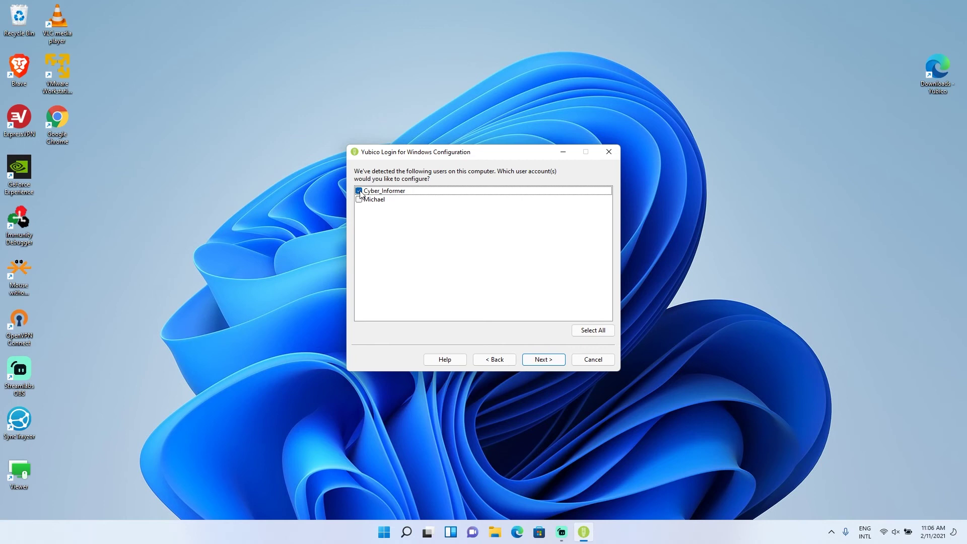
pyautogui.click(542, 359)
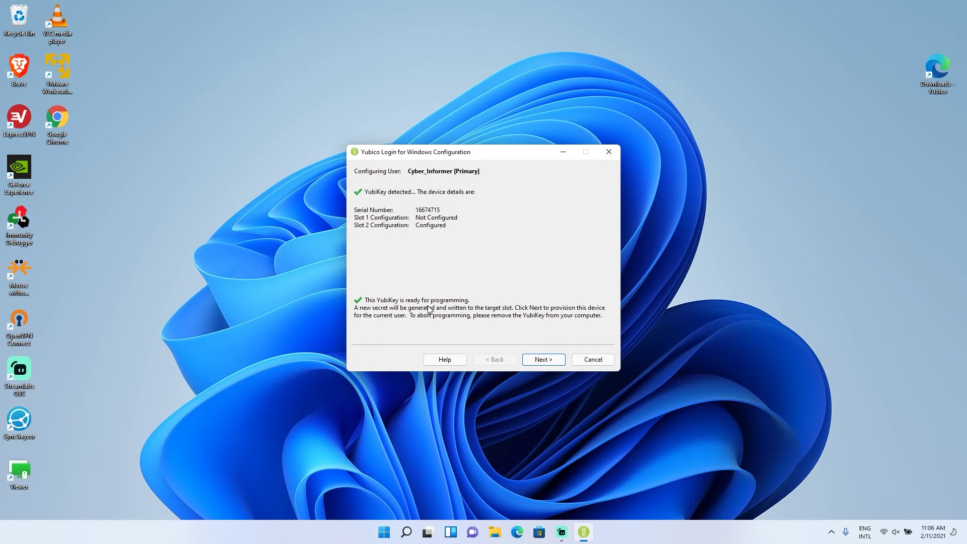
pyautogui.click(541, 359)
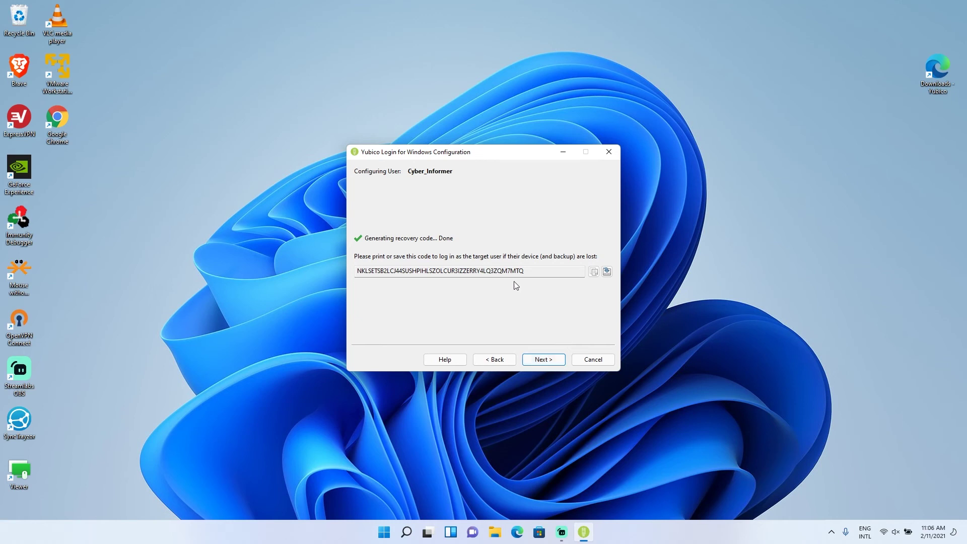
# - Save the generated recovery code to the Desktop as a text file under the suggested name and open the file
pyautogui.click(608, 272)
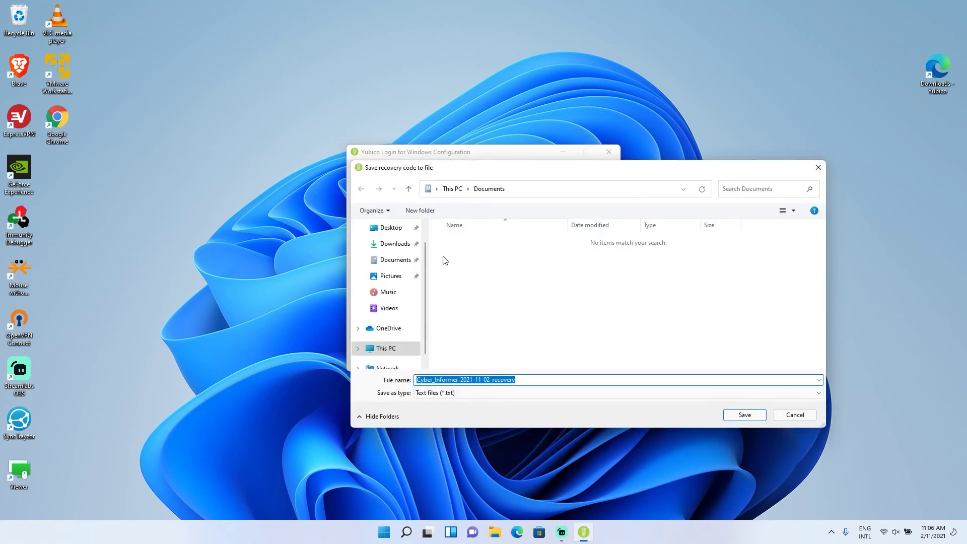
pyautogui.click(386, 227)
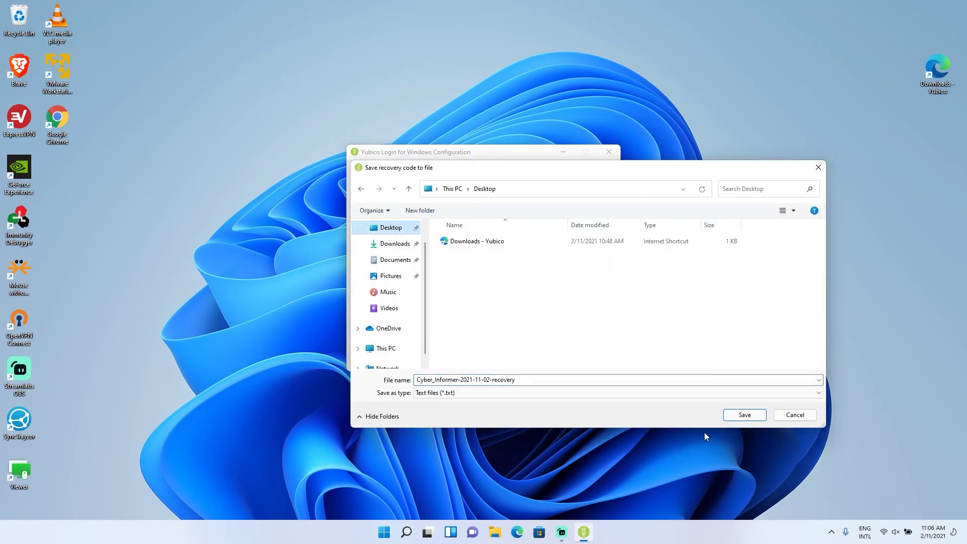
pyautogui.click(739, 413)
pyautogui.doubleClick(60, 167)
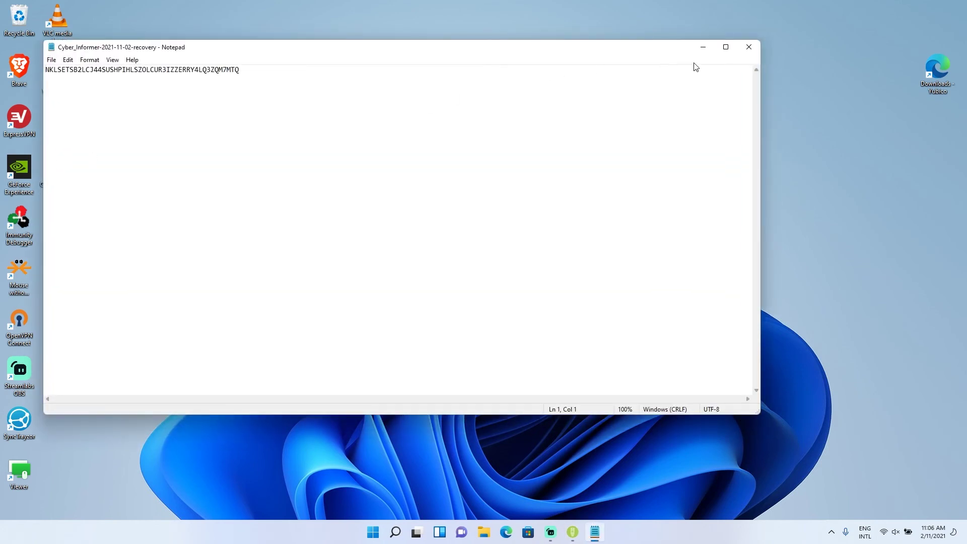
# - Close the recovery code file and finish the Yubico Login configuration wizard
pyautogui.click(749, 47)
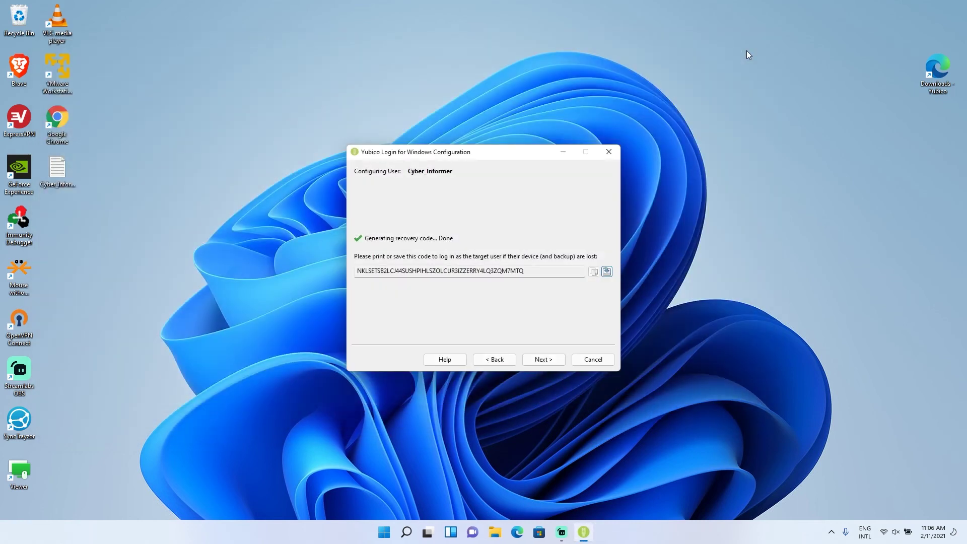
pyautogui.click(549, 361)
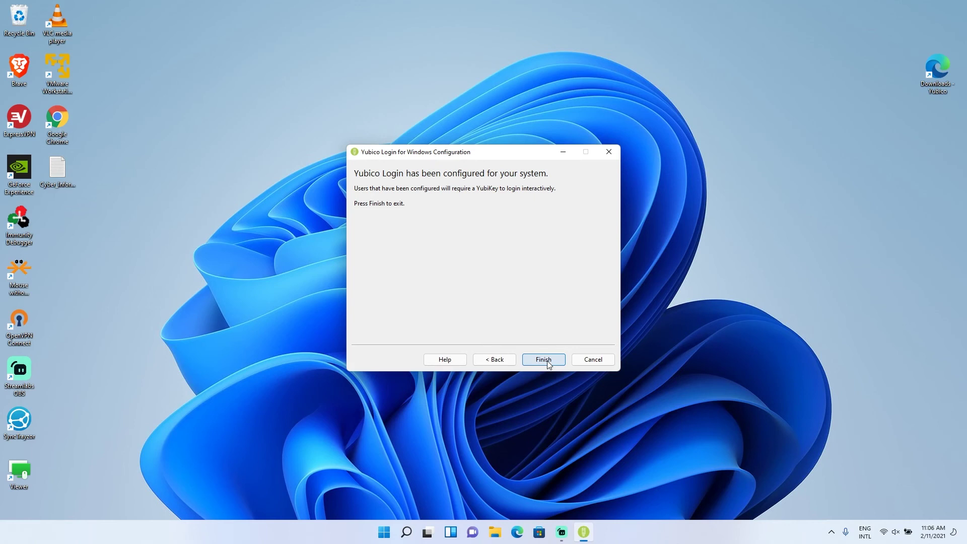
pyautogui.click(543, 360)
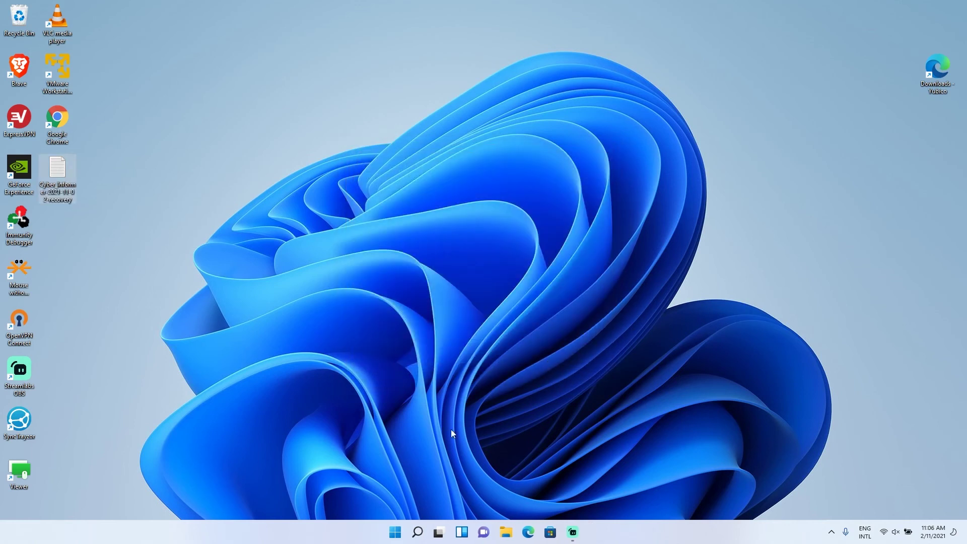
# - Go to the Windows sign-in screen and try to sign in with the local account's username and password without the YubiKey inserted
pyautogui.click(395, 533)
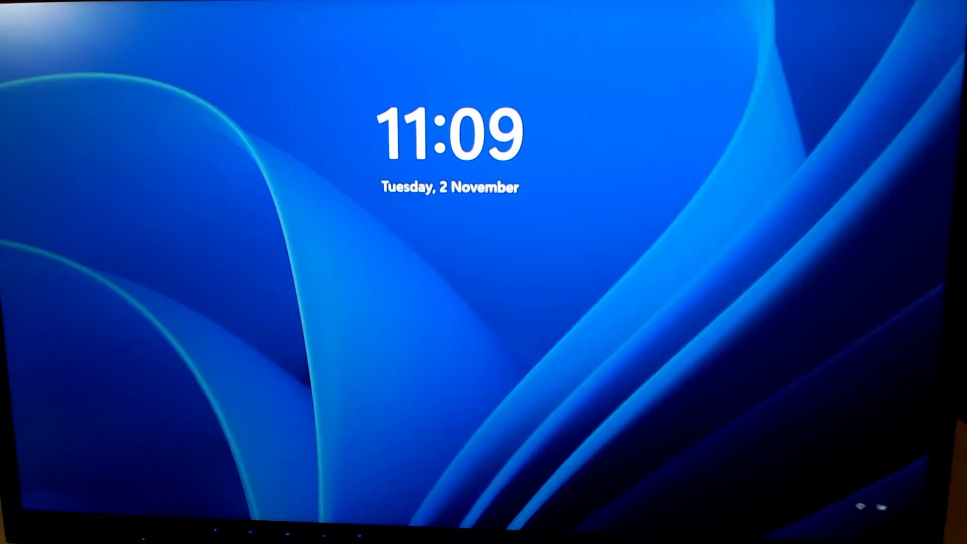
pyautogui.press('space')
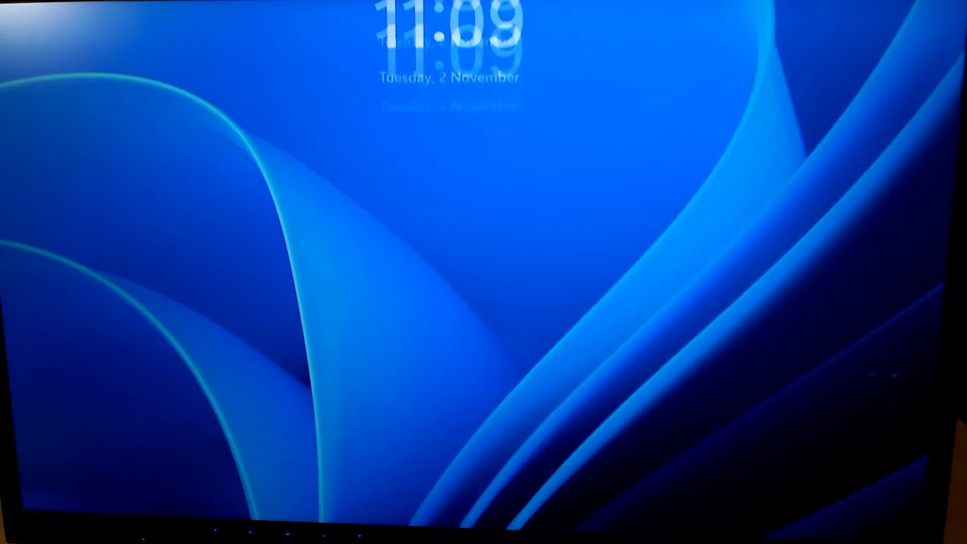
pyautogui.write('cyber_informer')
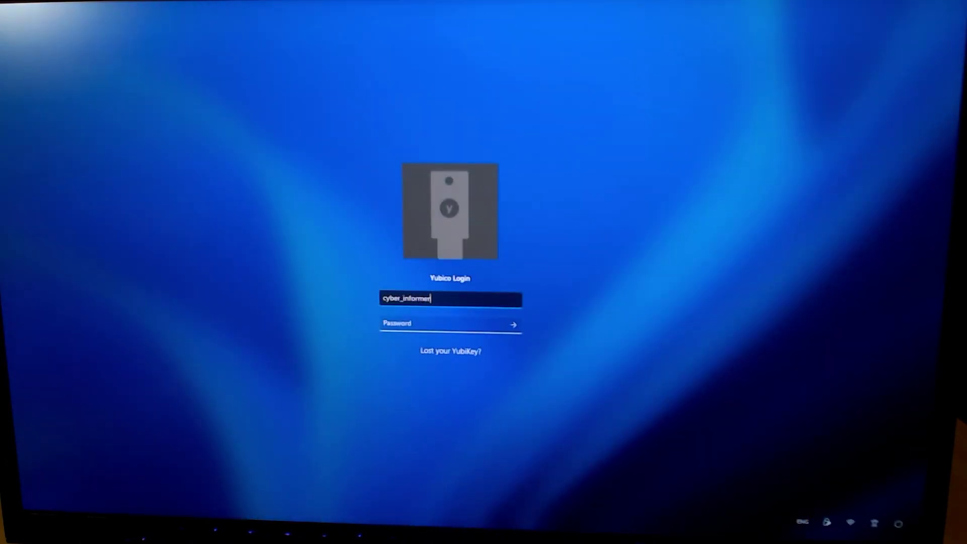
pyautogui.press('Tab')
pyautogui.write('•••••••••••')
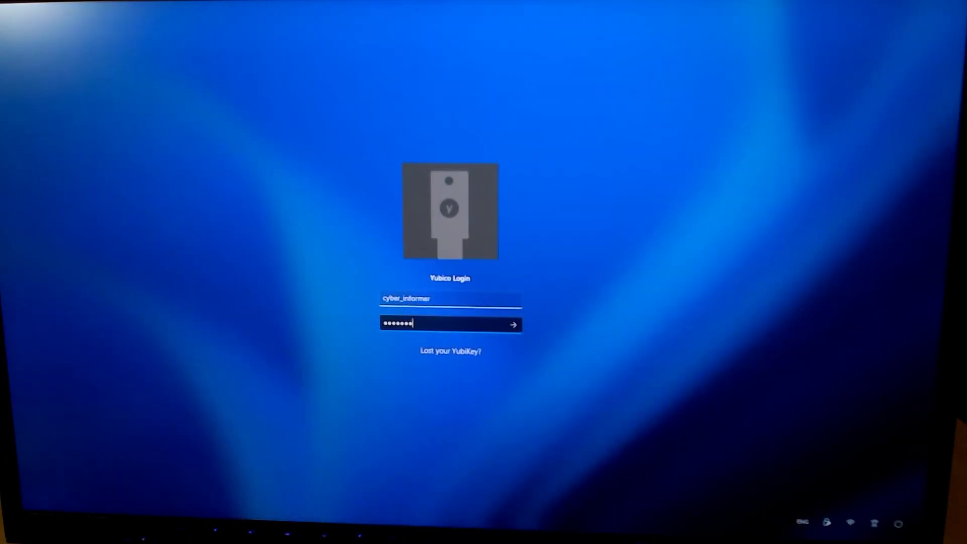
pyautogui.press('Return')
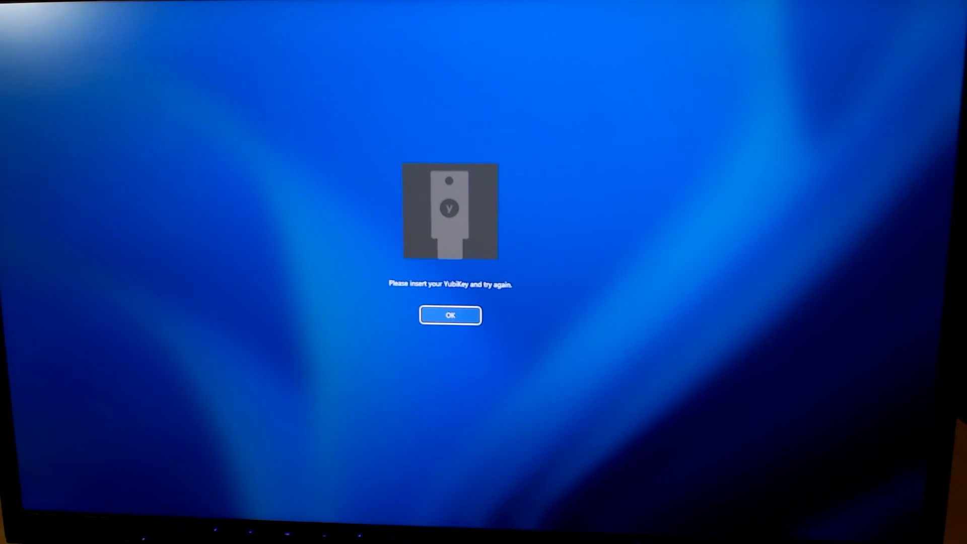
pyautogui.press('Return')
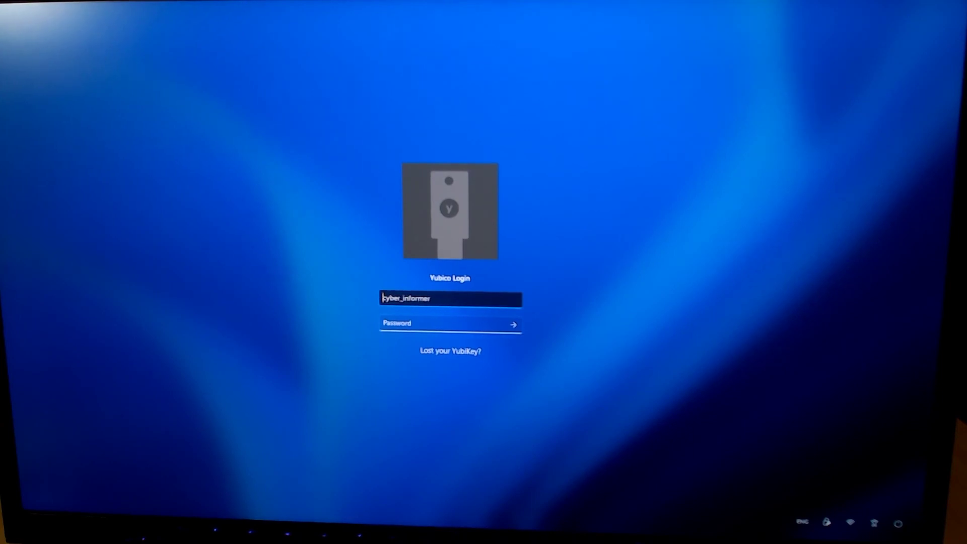
# - With the YubiKey inserted, enter the account password again and sign in through Yubico Login
pyautogui.click(443, 324)
pyautogui.write('*********')
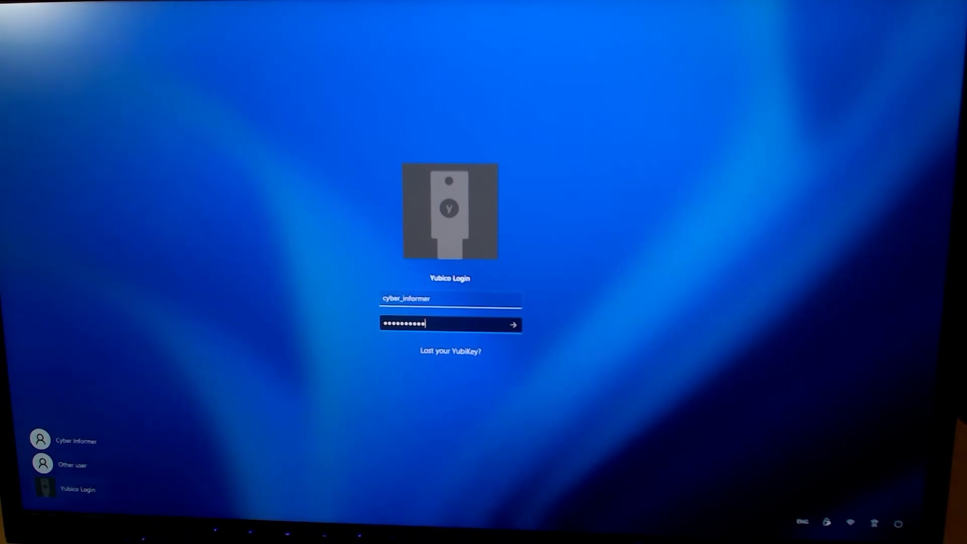
pyautogui.press('Return')
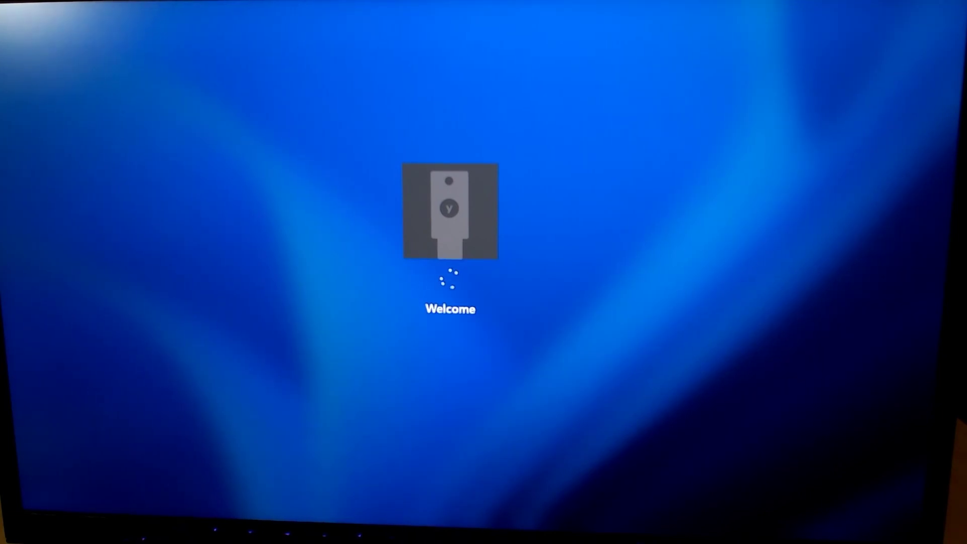